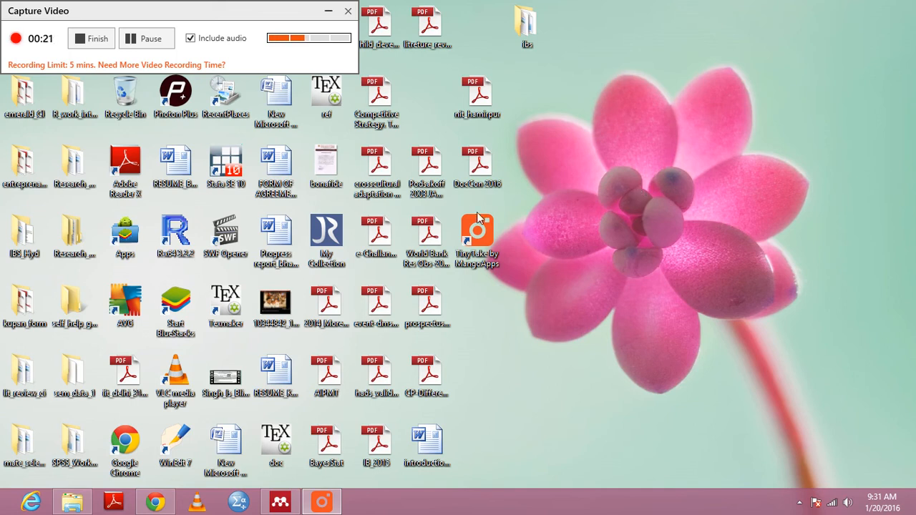
Step: Open the emerald_CI folder on the desktop in a maximized window and look through its PDF files
double_click(21, 101)
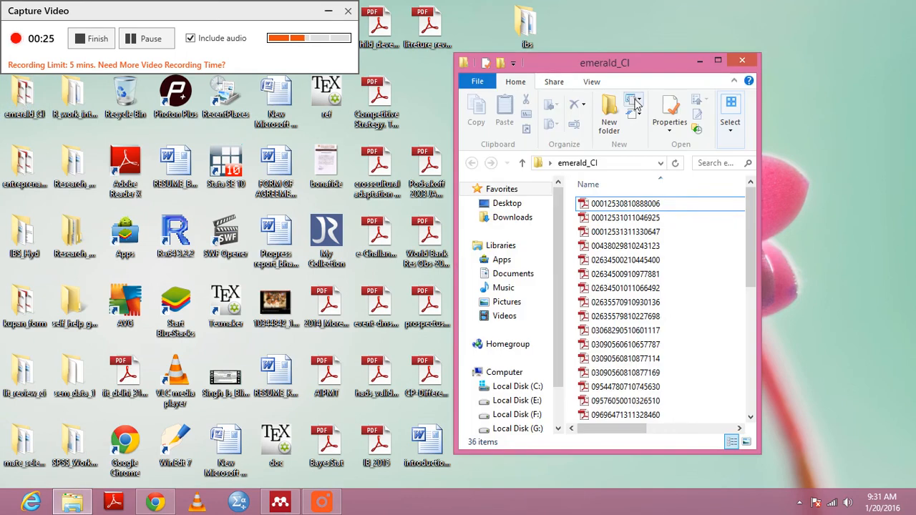
left_click(717, 61)
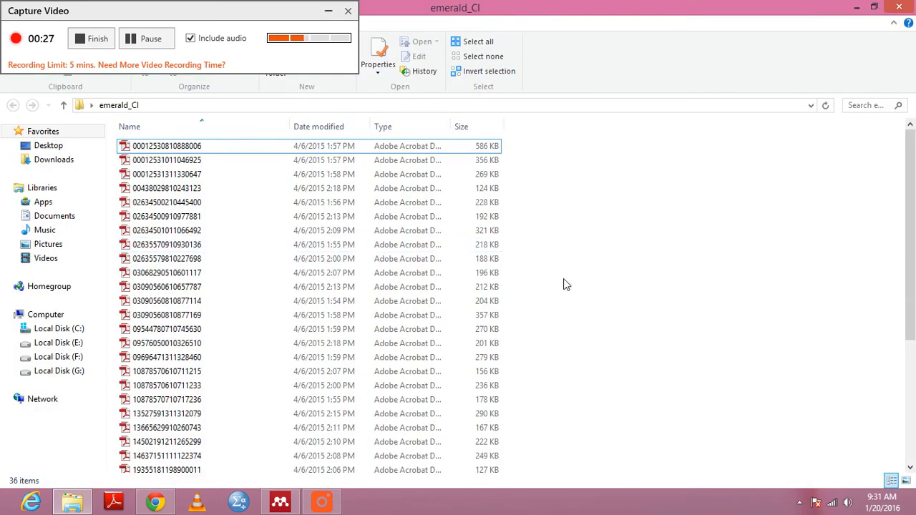
left_click_drag(910, 287, 913, 247)
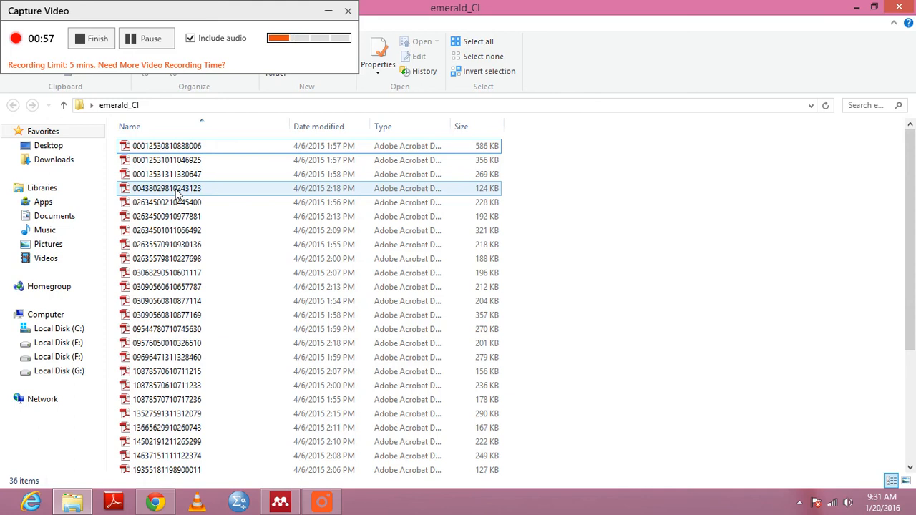
Step: Switch to Mendeley Desktop and create a library folder named Emarled_CI
left_click(279, 502)
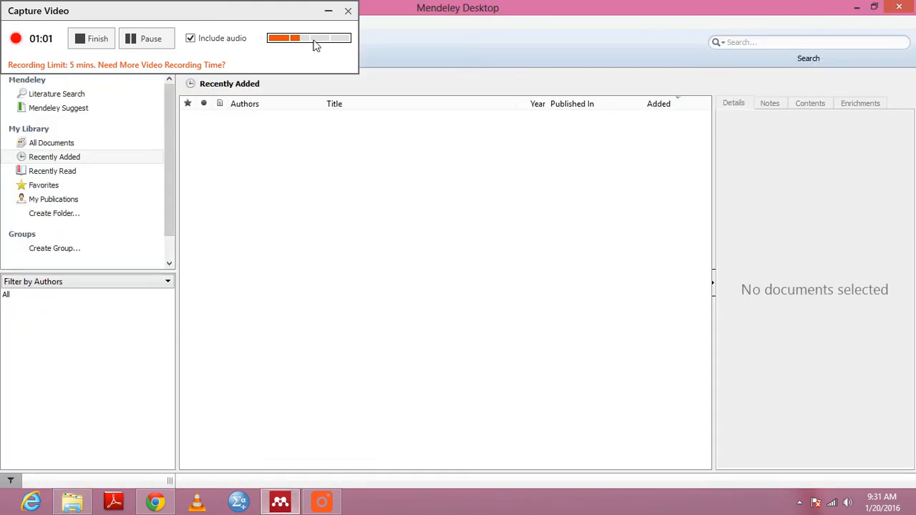
left_click(329, 13)
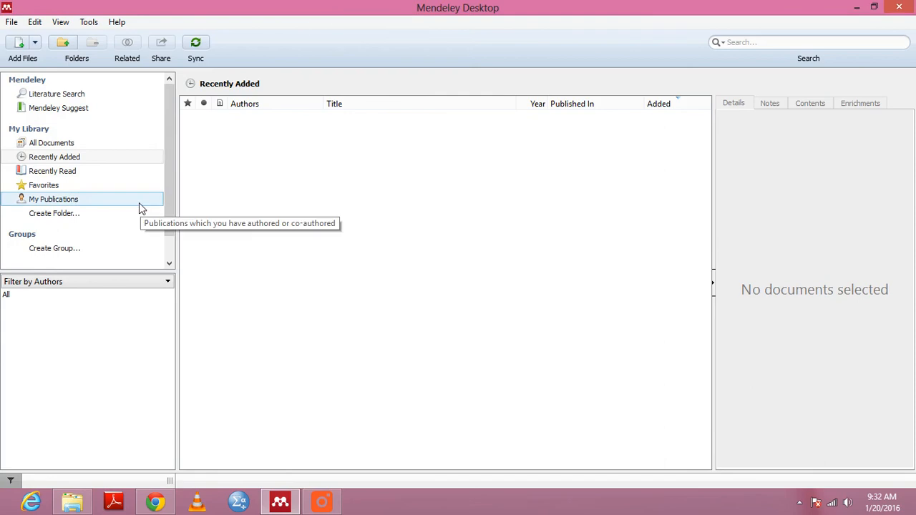
left_click(75, 221)
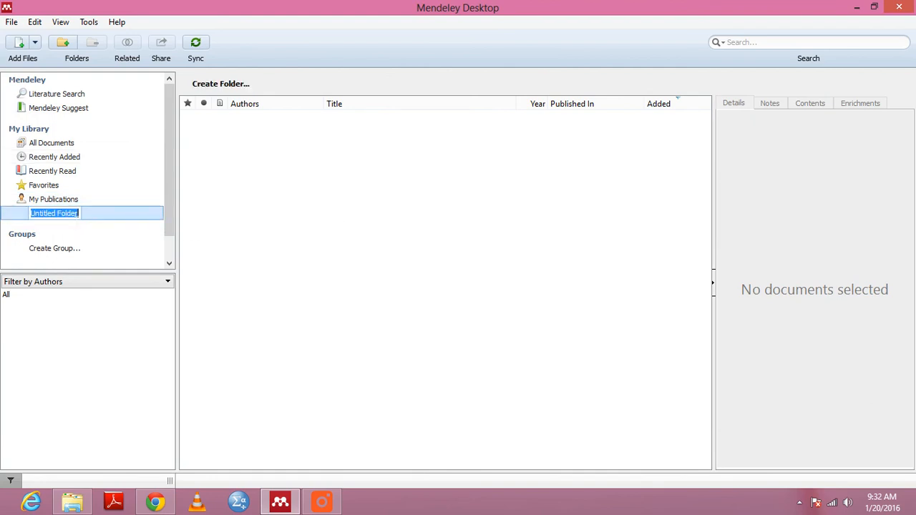
type("Emar")
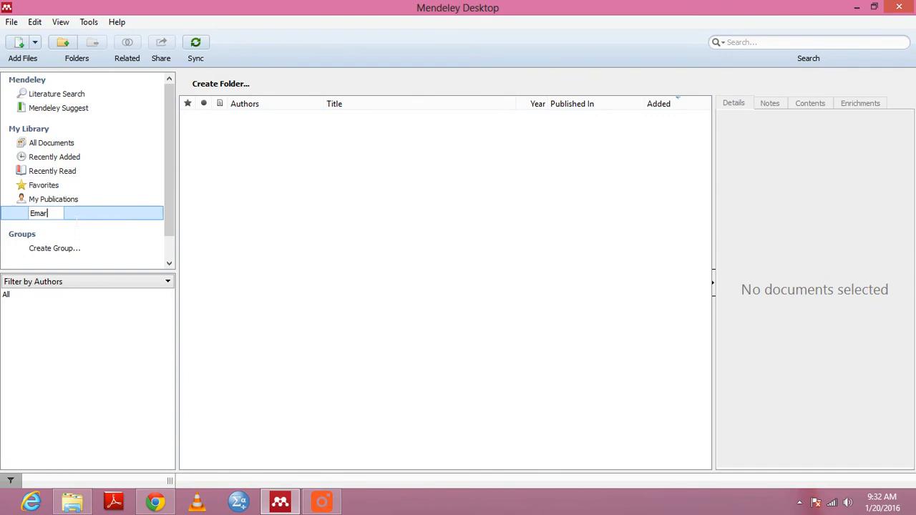
type("led_CI")
key("Return")
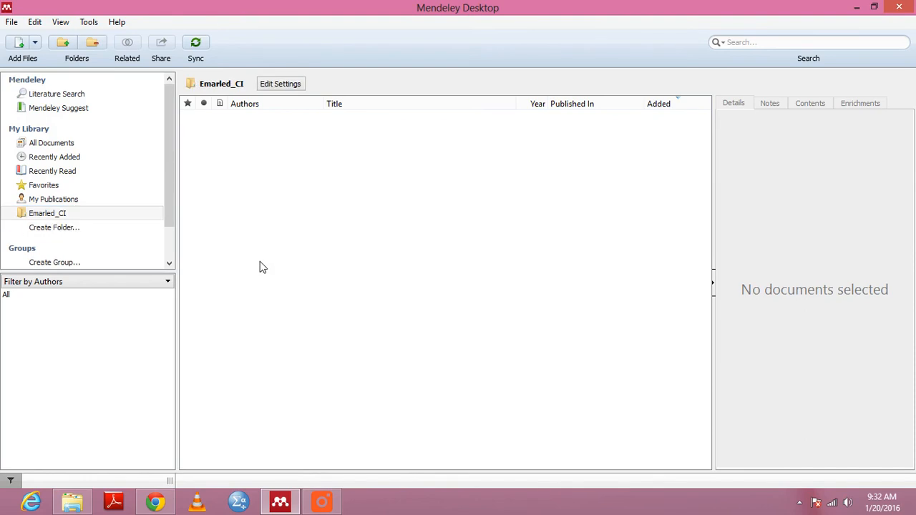
left_click(36, 44)
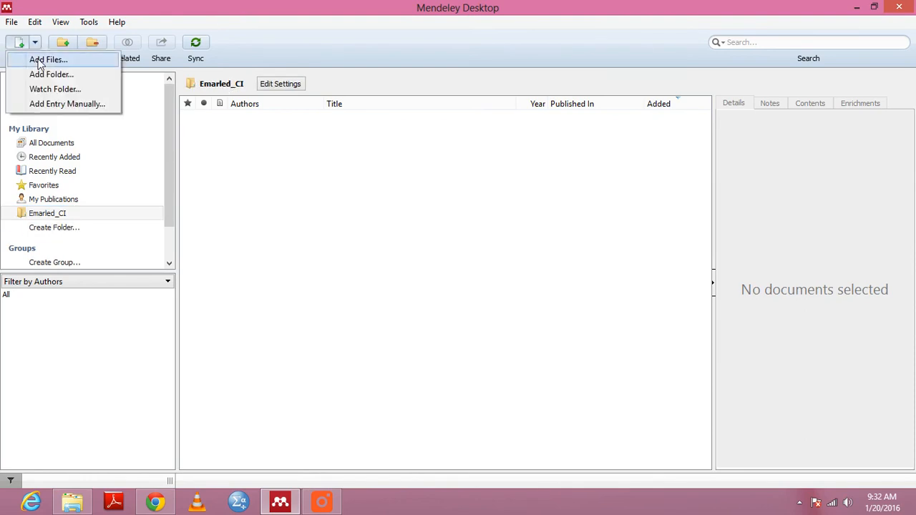
left_click(39, 61)
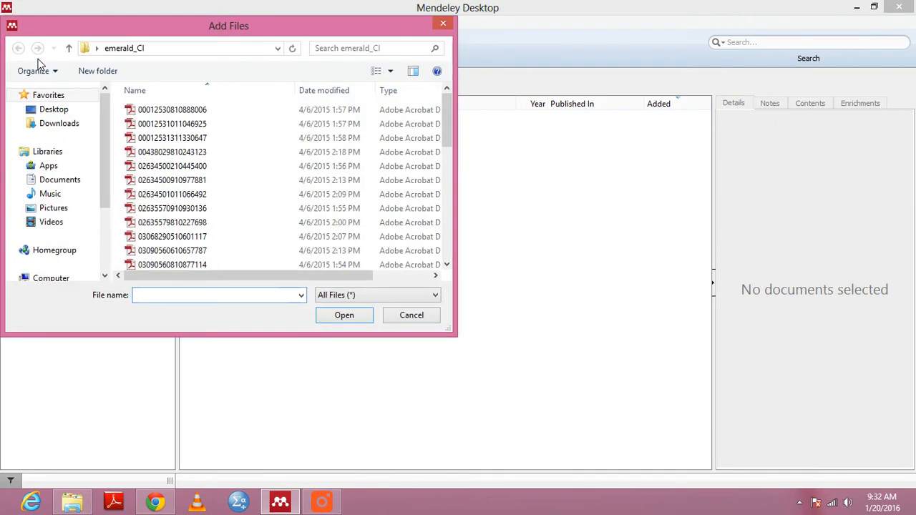
left_click(185, 114)
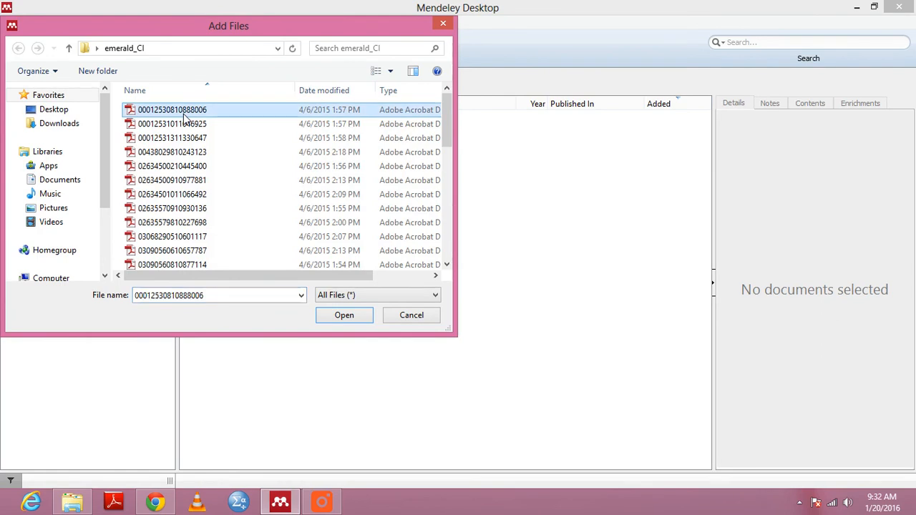
key("shift+Down")
key("shift+Down")
key("shift+Down")
key("shift+Down")
key("shift+Down")
key("shift+Down")
key("shift+Down")
key("shift+Down")
key("shift+Down")
key("shift+Down")
key("shift+Down")
key("shift+Down")
key("shift+Down")
key("shift+Down")
key("shift+Down")
key("shift+Down")
key("shift+Down")
key("shift+Down")
key("shift+Down")
key("shift+Down")
key("shift+Down")
key("shift+Down")
key("shift+Down")
key("shift+Down")
key("shift+Down")
key("shift+Down")
key("shift+Down")
key("shift+Down")
key("shift+Down")
key("shift+Down")
key("shift+Down")
key("shift+Down")
key("shift+Down")
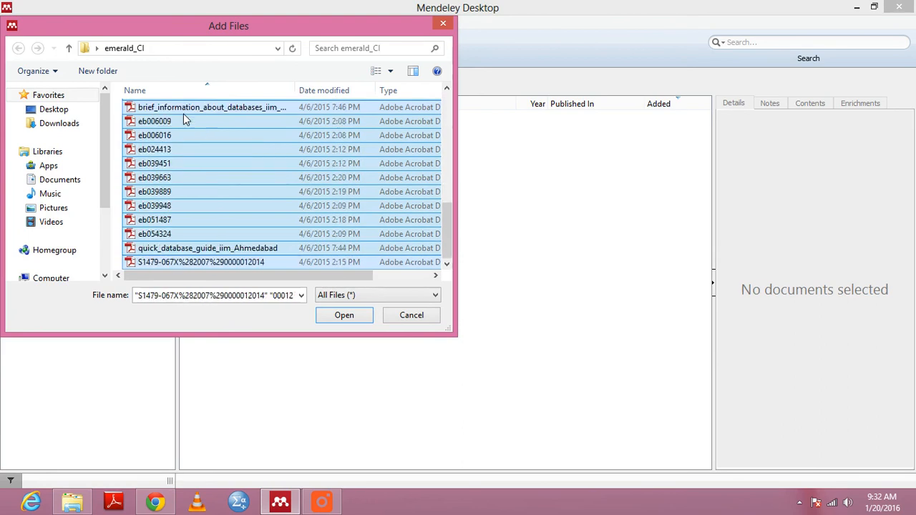
key("shift+Up")
key("shift+Up")
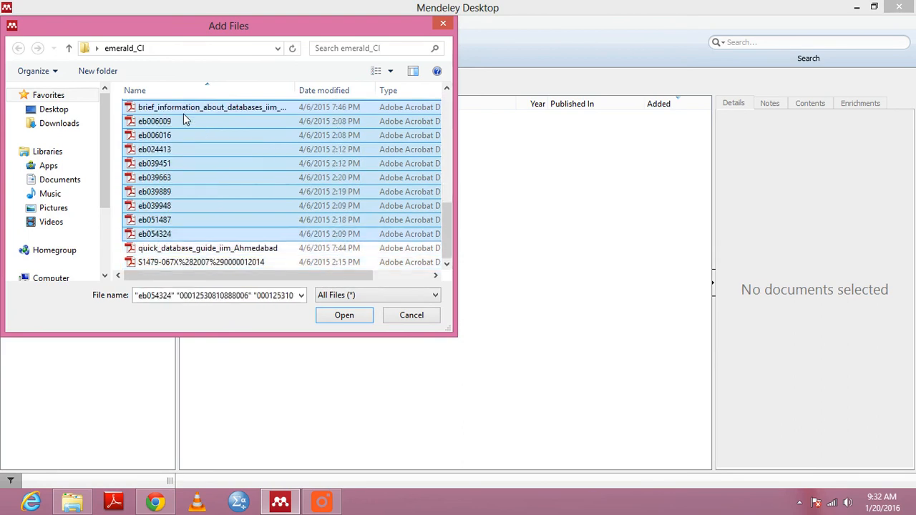
left_click(344, 314)
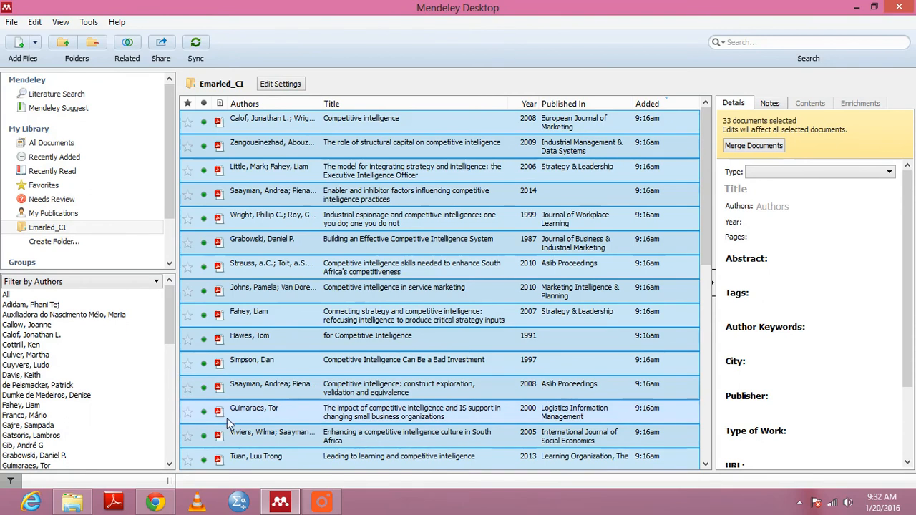
Step: Examine the list of imported documents and the details of "The quest for competitive, business and marketing intelligence"
left_click(706, 464)
scroll(706, 464, "down", 6)
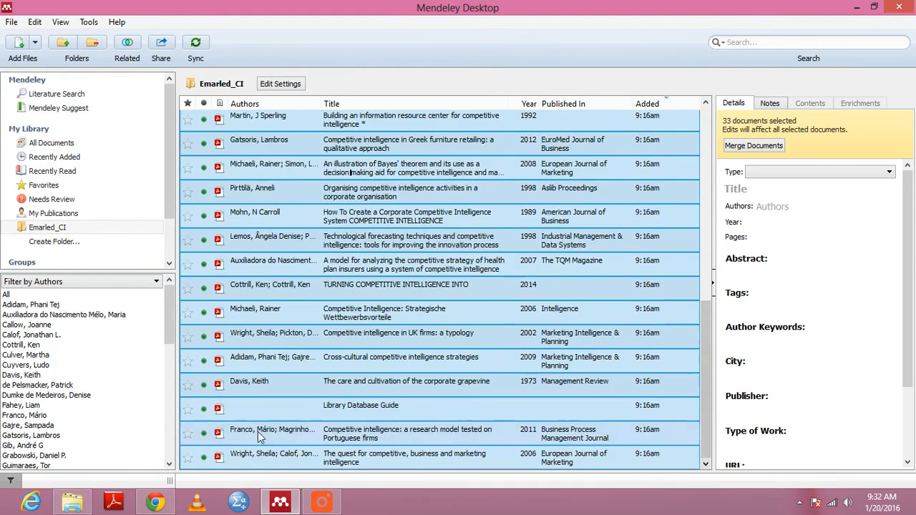
left_click(468, 452)
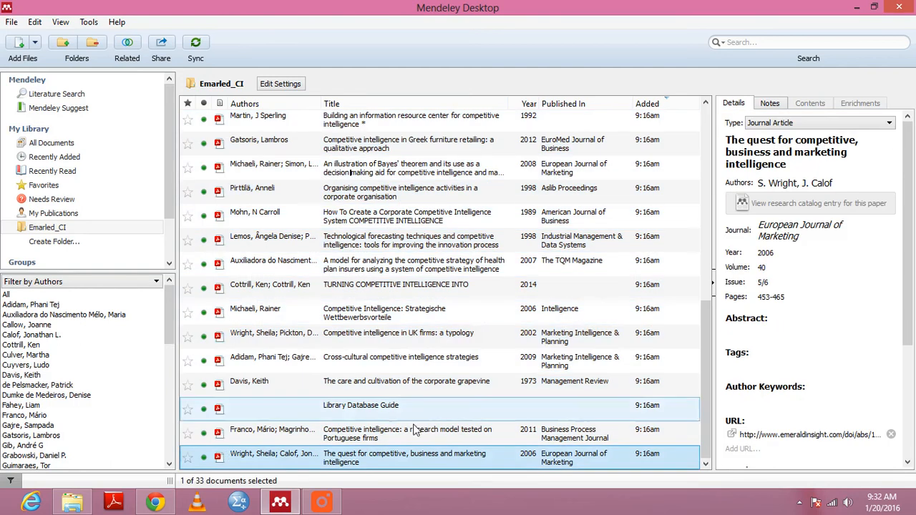
left_click_drag(705, 106, 705, 104)
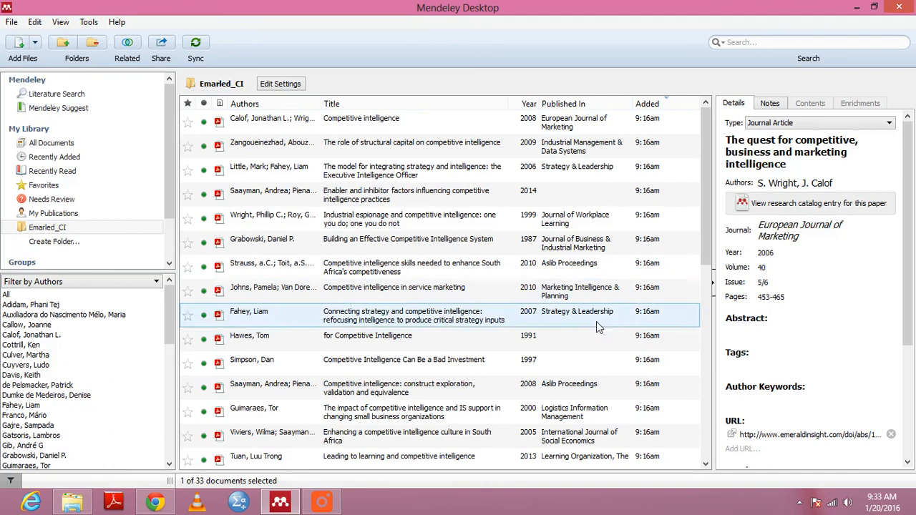
left_click(704, 464)
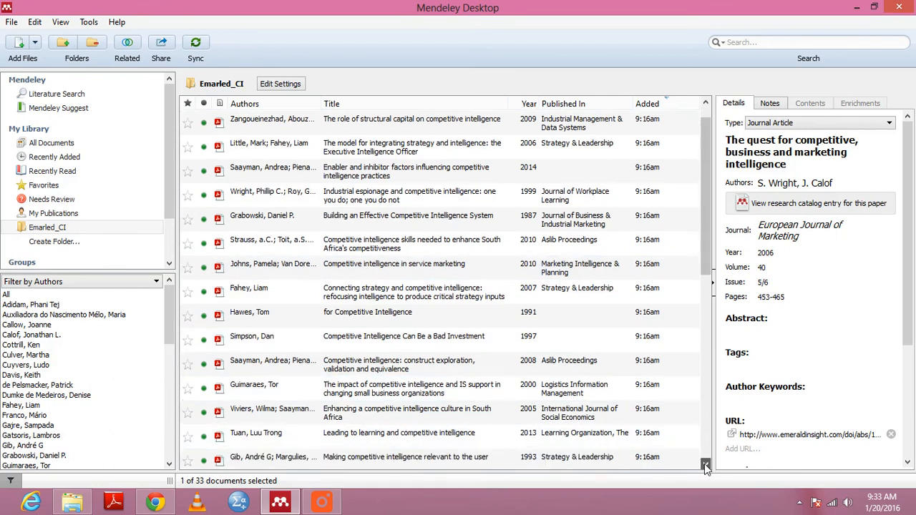
left_click(704, 463)
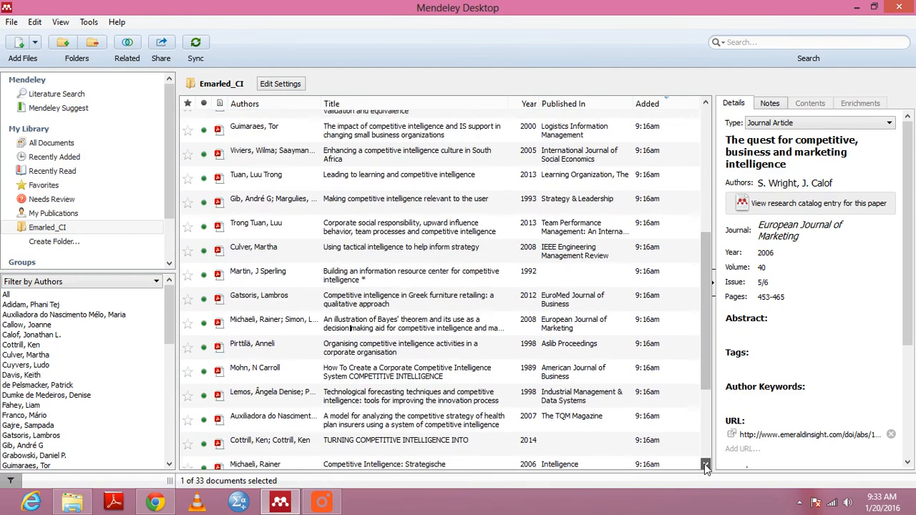
left_click(704, 463)
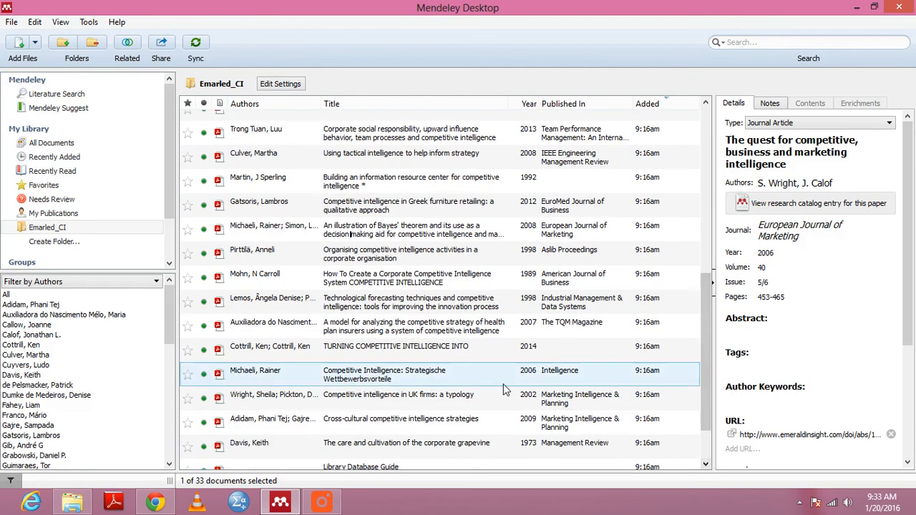
Step: Open the paper "TURNING COMPETITIVE INTELLIGENCE INTO" and read its cover page and the title on page 2
double_click(466, 358)
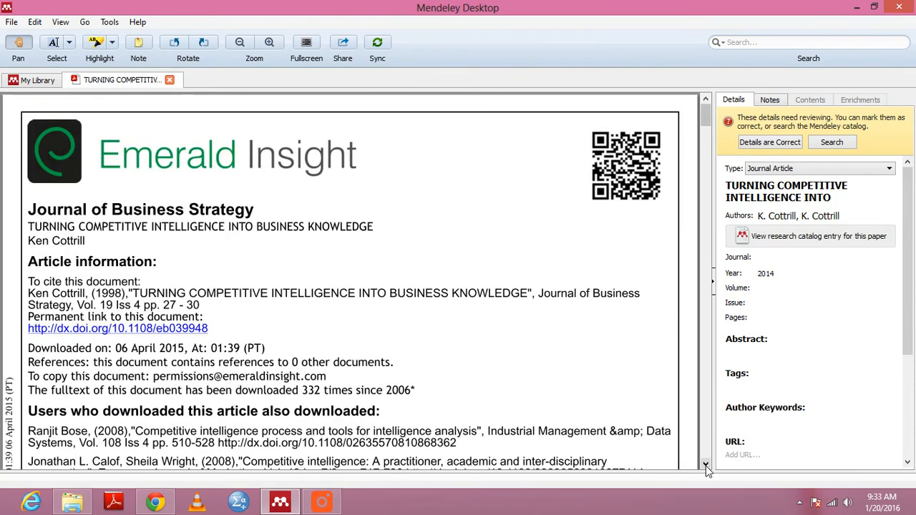
left_click(705, 465)
left_click(706, 465)
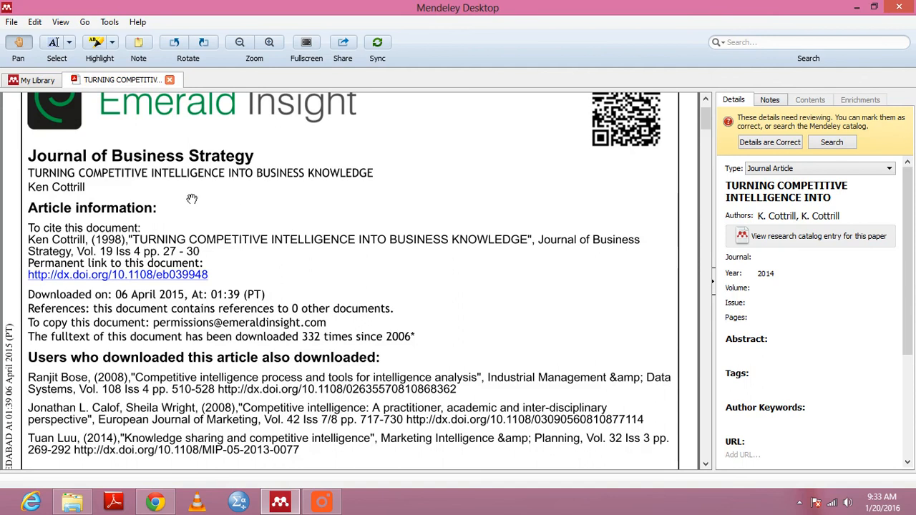
left_click(705, 465)
left_click(705, 465)
left_click(704, 465)
left_click(705, 465)
left_click(704, 465)
left_click(704, 465)
left_click(705, 465)
left_click(704, 465)
left_click(705, 465)
left_click(705, 465)
left_click(704, 465)
left_click(705, 465)
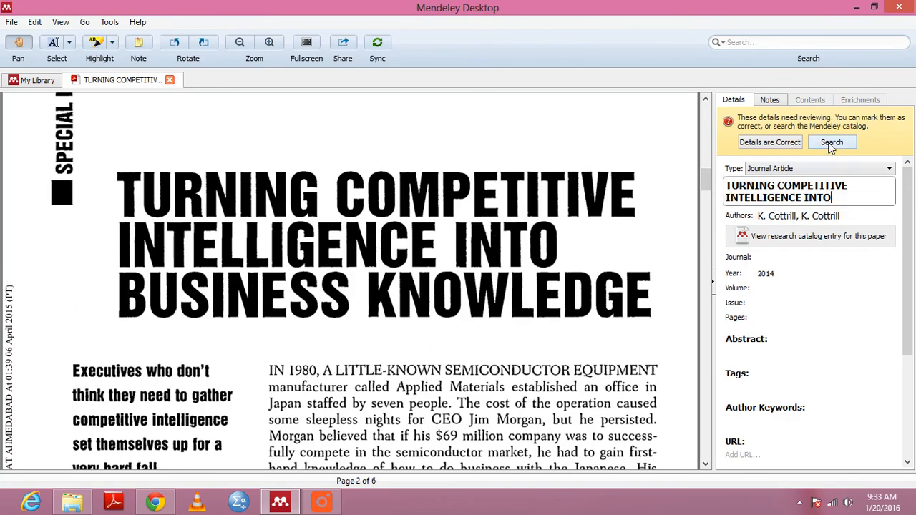
Step: Look up the open paper's details in the Mendeley catalog by its title
left_click(829, 143)
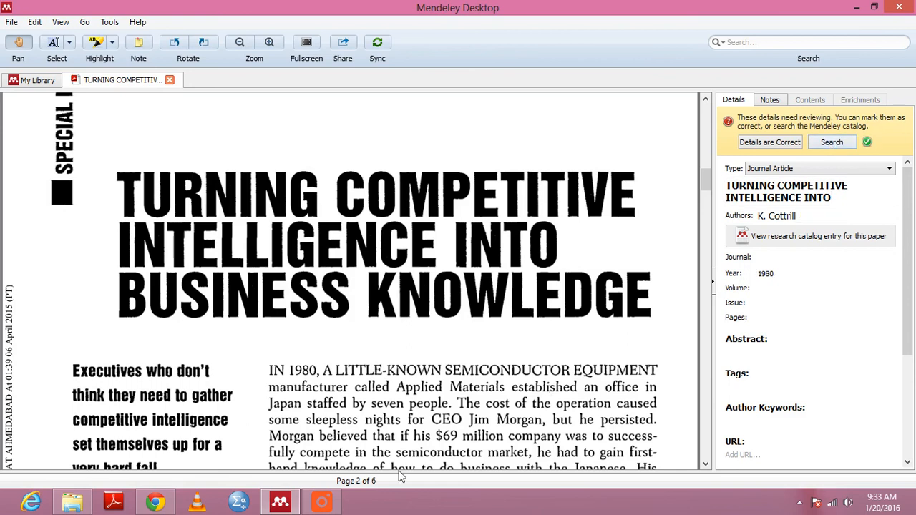
left_click(333, 504)
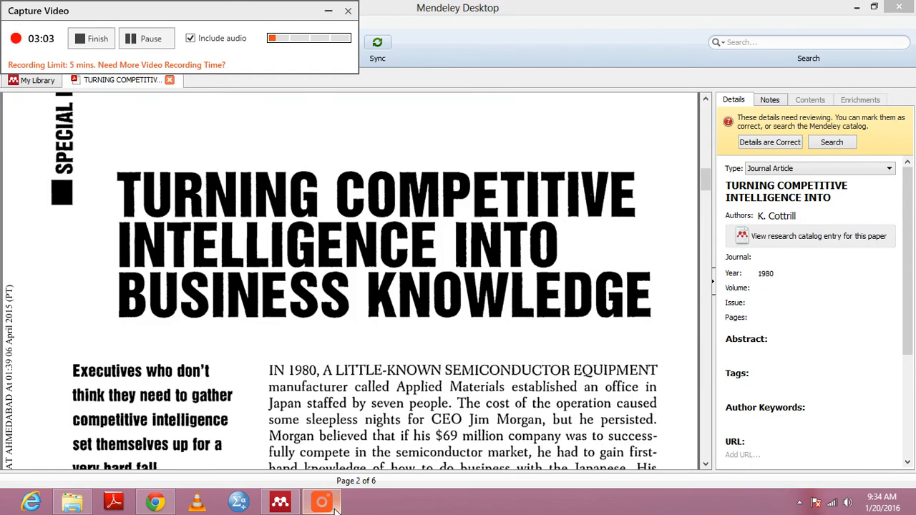
left_click(329, 10)
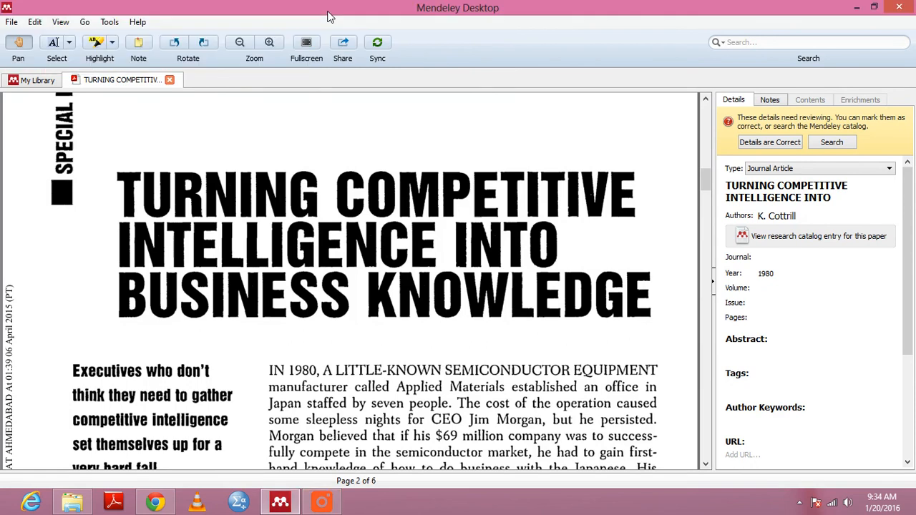
Step: Try to append "Business Knowledge" to the paper's title and look up its details in the catalog again
left_click(841, 201)
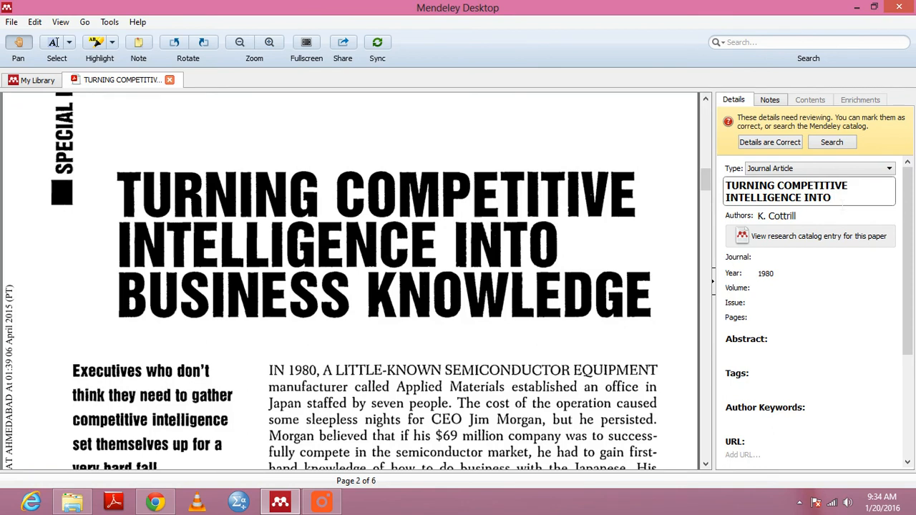
type("Business Knowle")
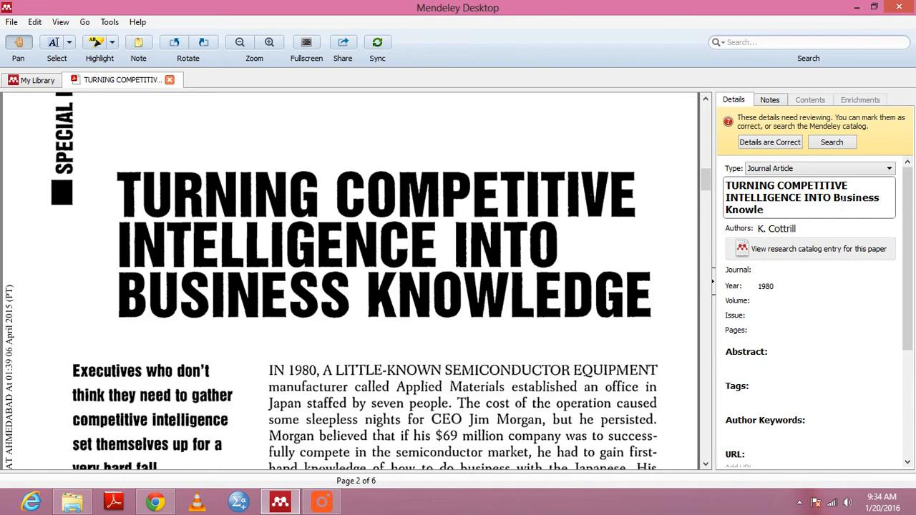
type("dge")
left_click(831, 143)
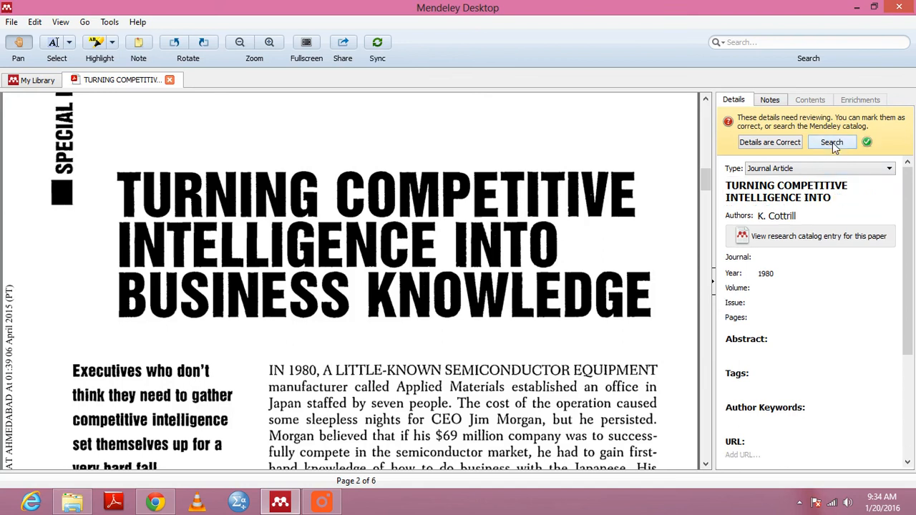
left_click(842, 201)
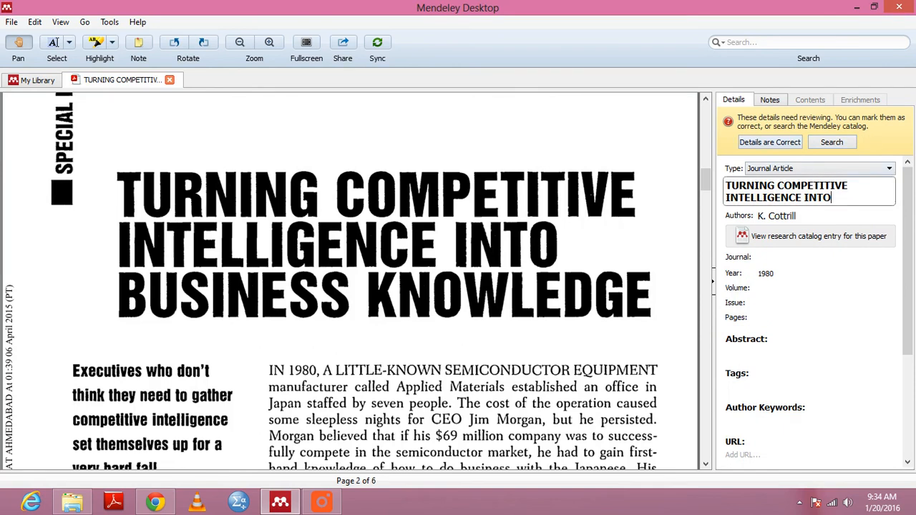
Step: Examine the article information on the paper's first page and the document types available for its entry
left_click(705, 101)
left_click(704, 101)
left_click(705, 100)
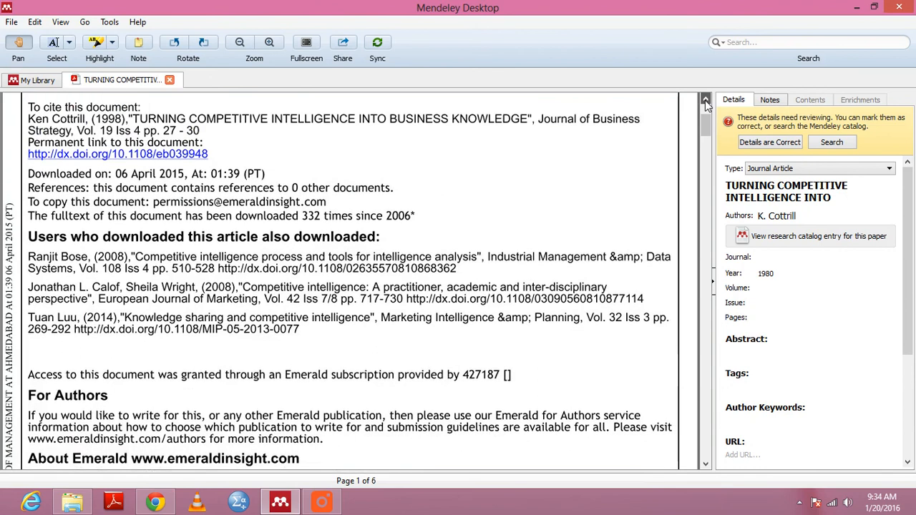
left_click(705, 101)
left_click(704, 101)
left_click(705, 101)
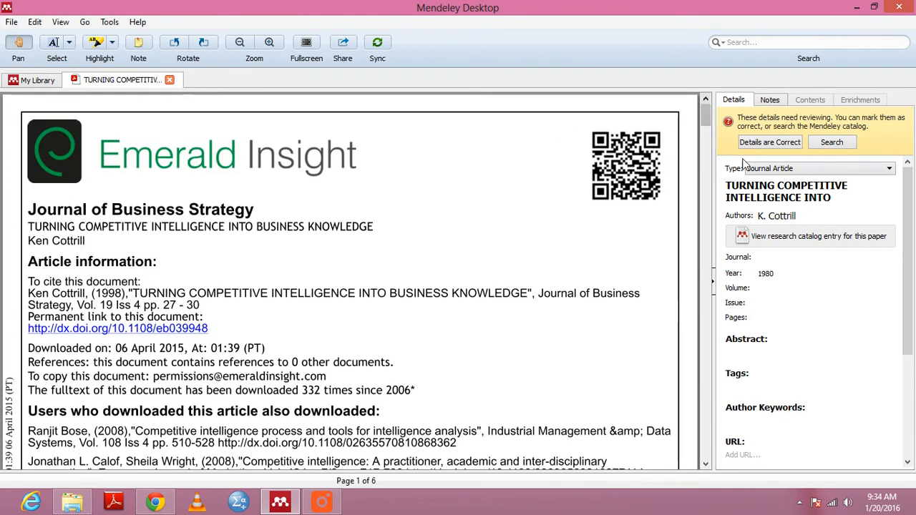
left_click(861, 175)
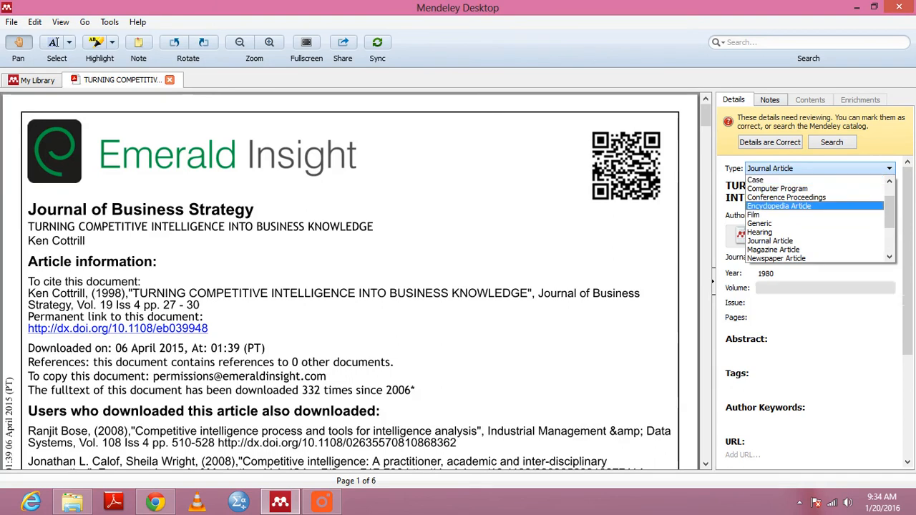
left_click(822, 302)
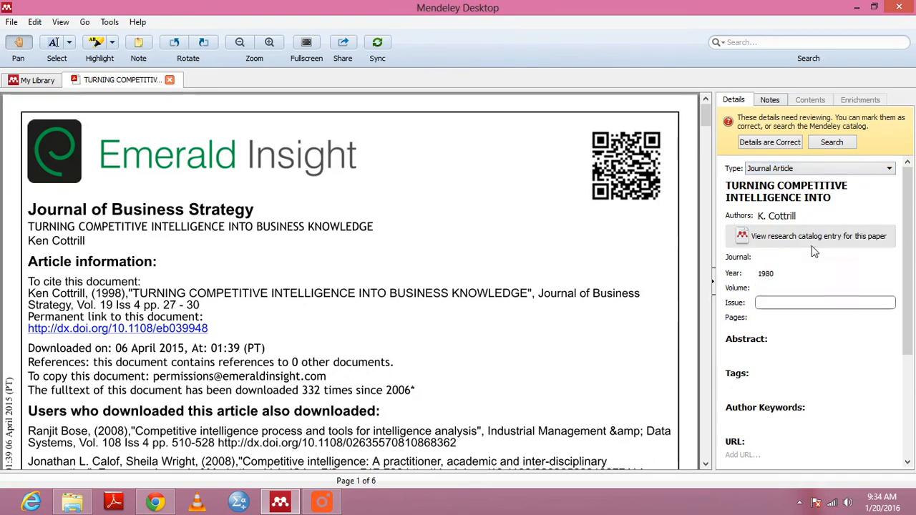
left_click(704, 464)
scroll(705, 463, "down", 7)
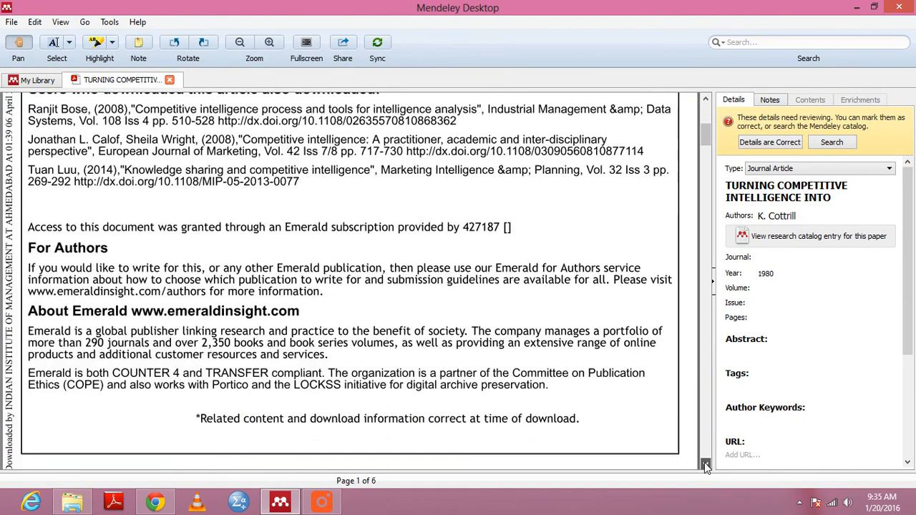
Step: Append "Business Knowledge" to the paper's title in its details, matching the full title printed on page 2
scroll(704, 464, "down", 10)
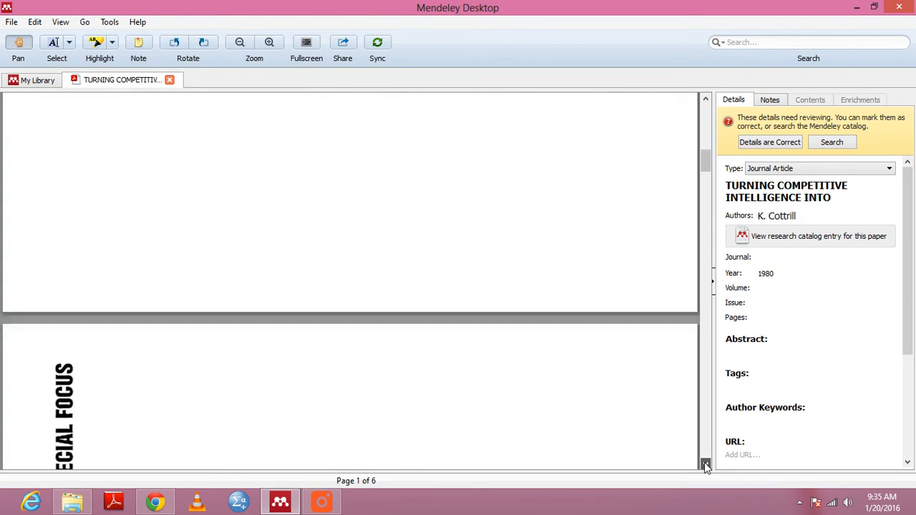
scroll(704, 463, "down", 7)
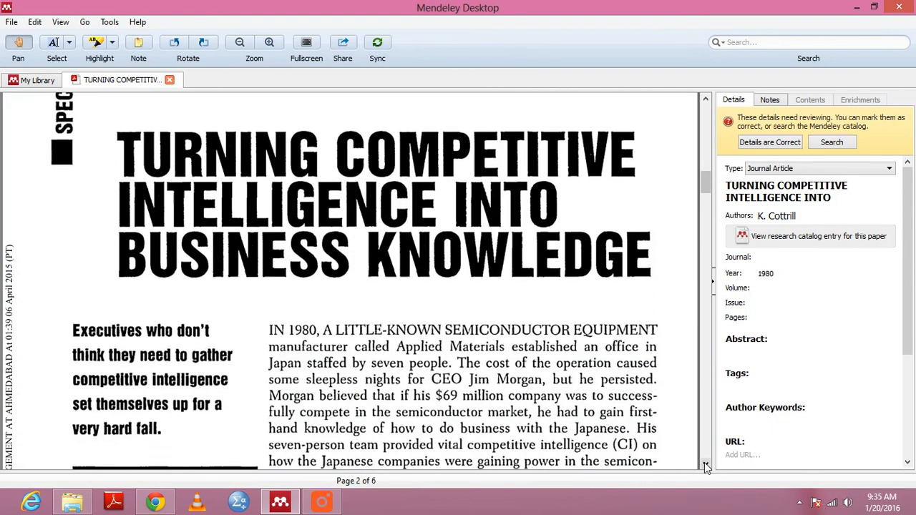
left_click(833, 196)
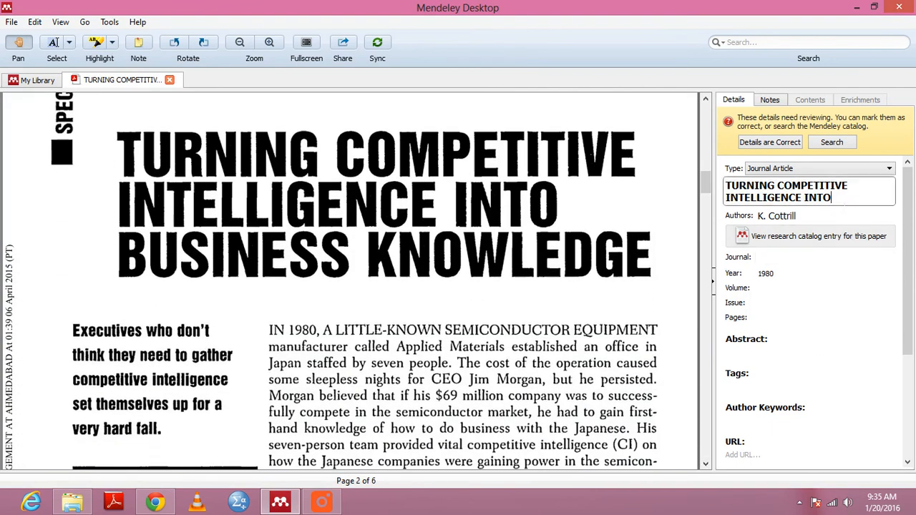
type("Business Knowledge")
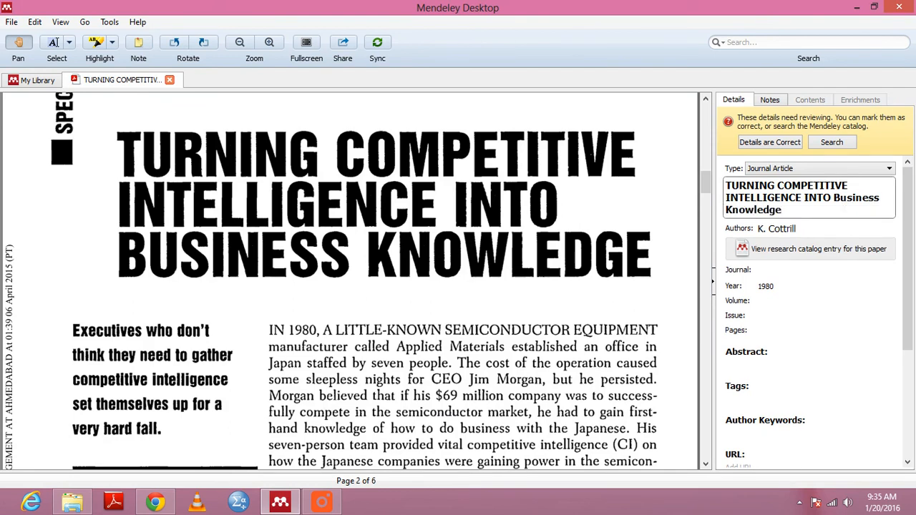
key("Tab")
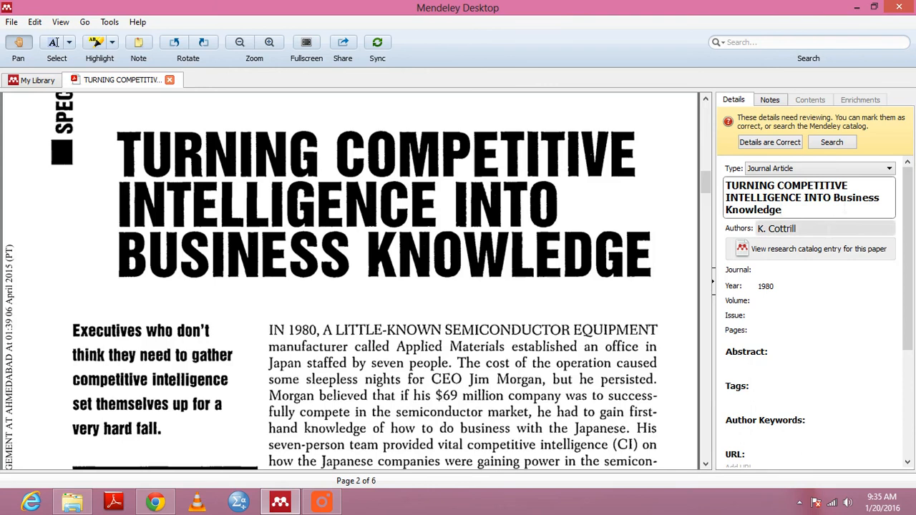
Step: Check the paper's author entry and mark the paper's details as correct
left_click(825, 230)
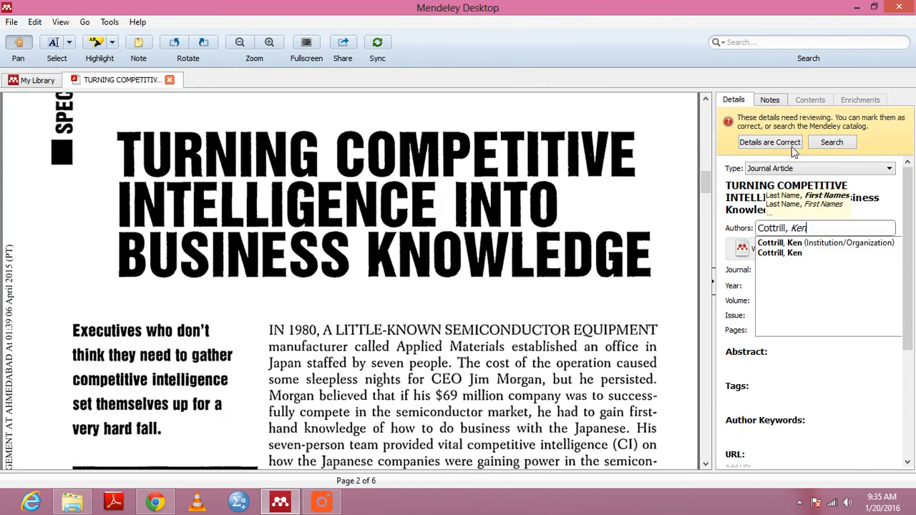
left_click(721, 289)
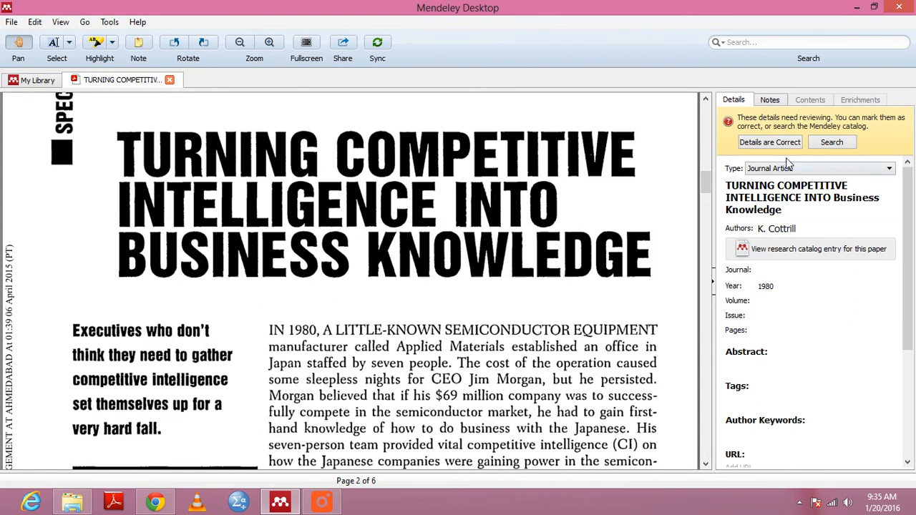
left_click(771, 142)
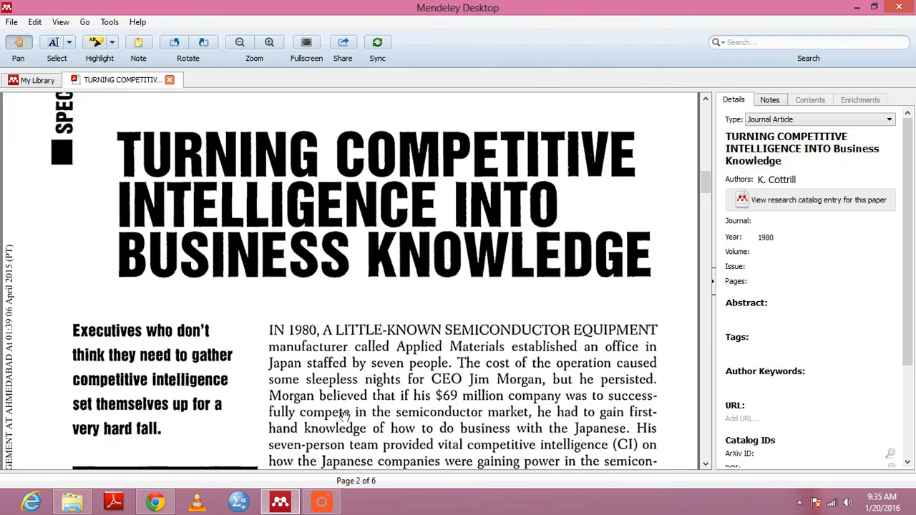
left_click(322, 503)
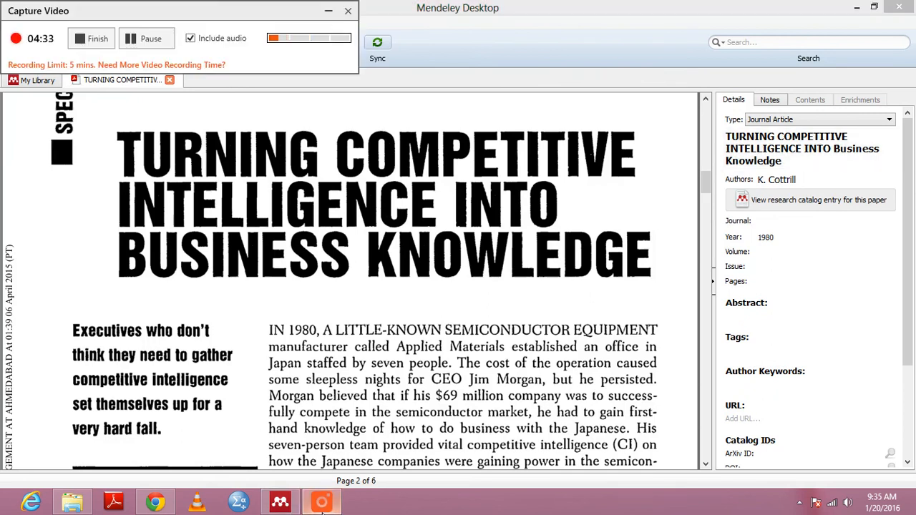
left_click(329, 11)
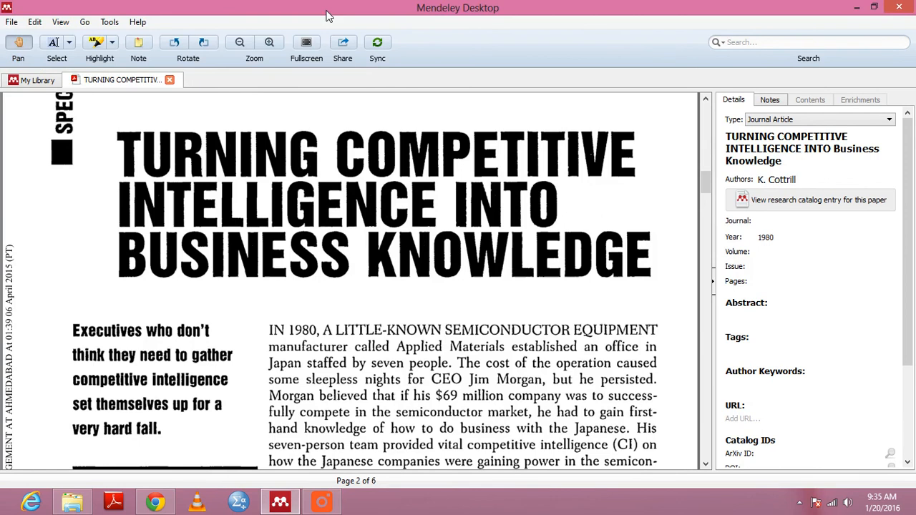
Step: Return from the open paper to the document list of the Emarled_CI folder
left_click(36, 81)
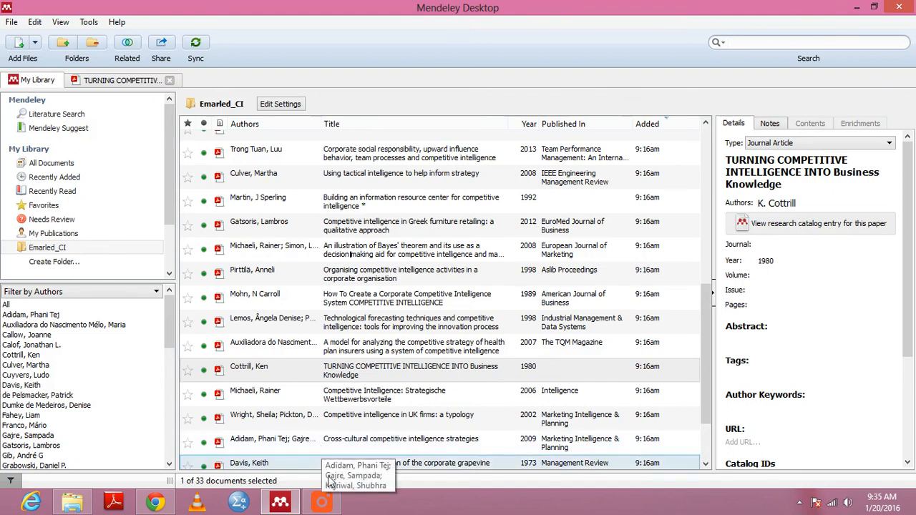
left_click(333, 508)
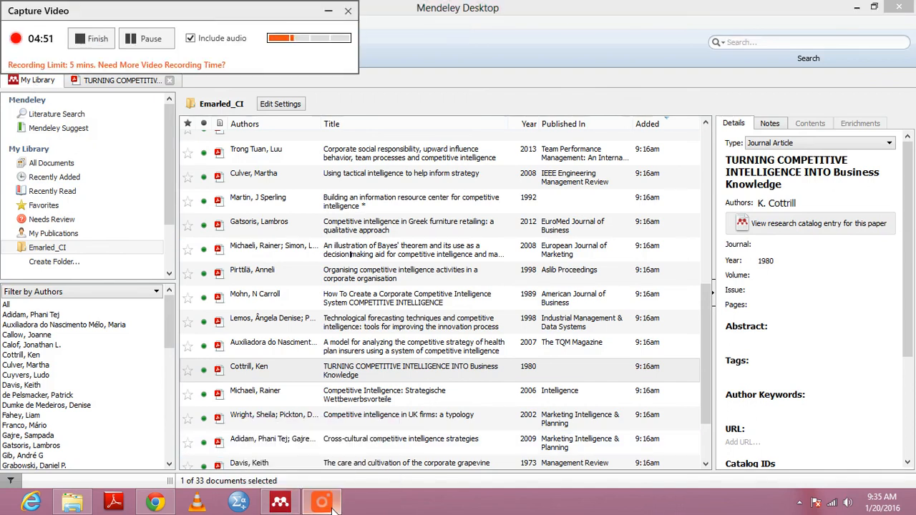